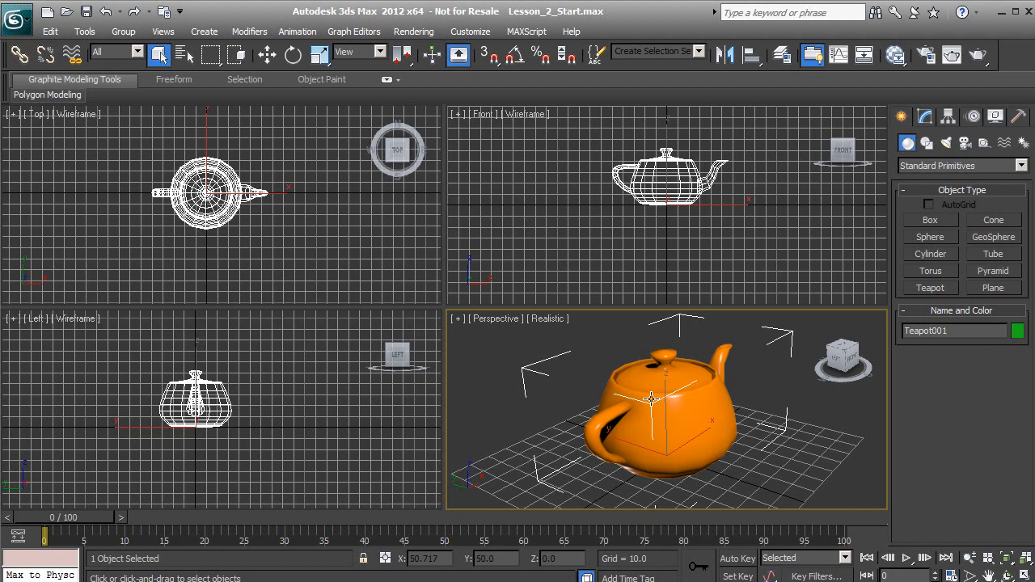
Select the teapot with a rectangular region crossing its handle in the perspective view, and clear the selection.
left_click(514, 353)
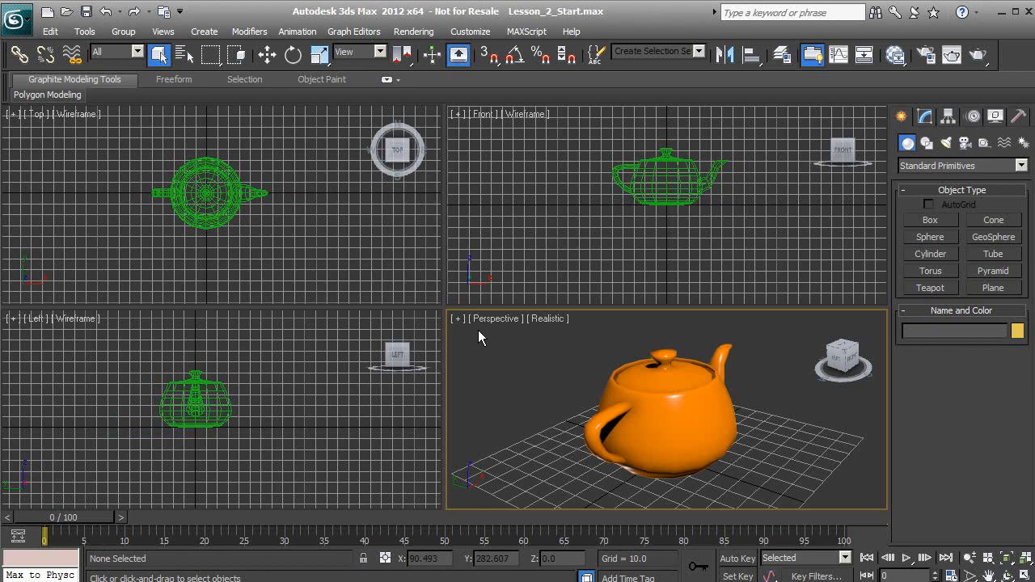
left_click_drag(533, 414, 596, 484)
left_click_drag(598, 390, 615, 501)
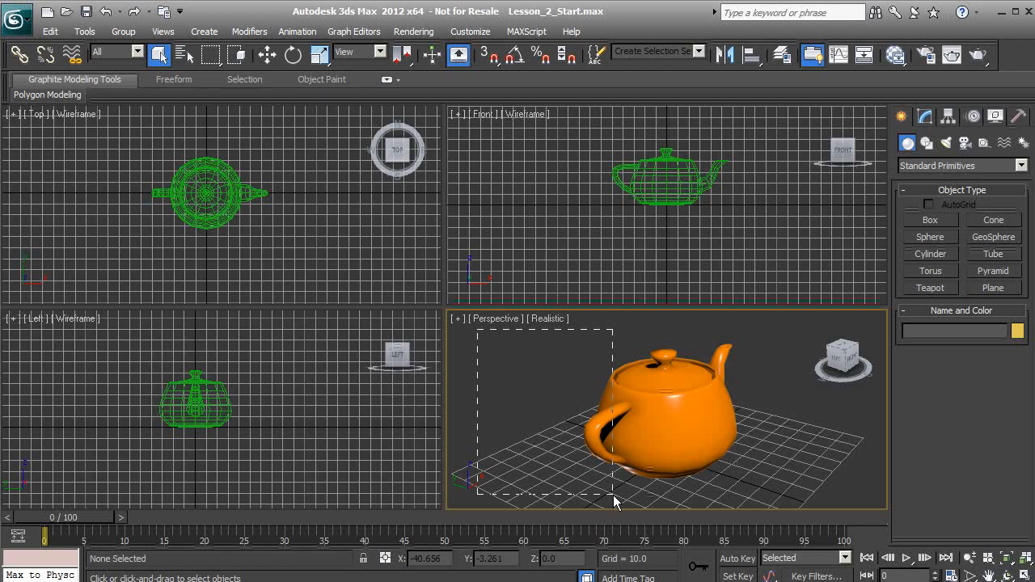
left_click_drag(635, 500, 603, 495)
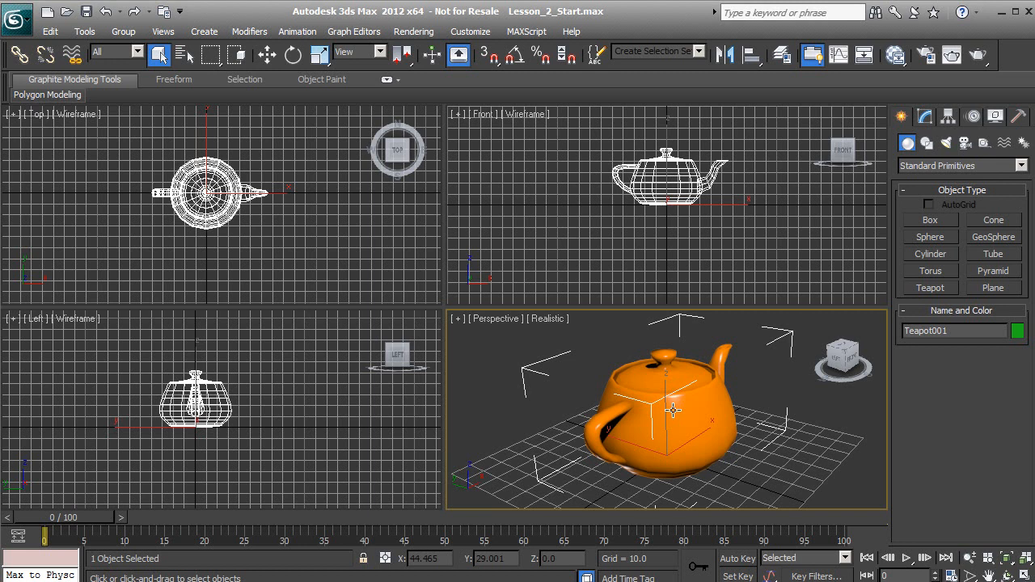
left_click(549, 366)
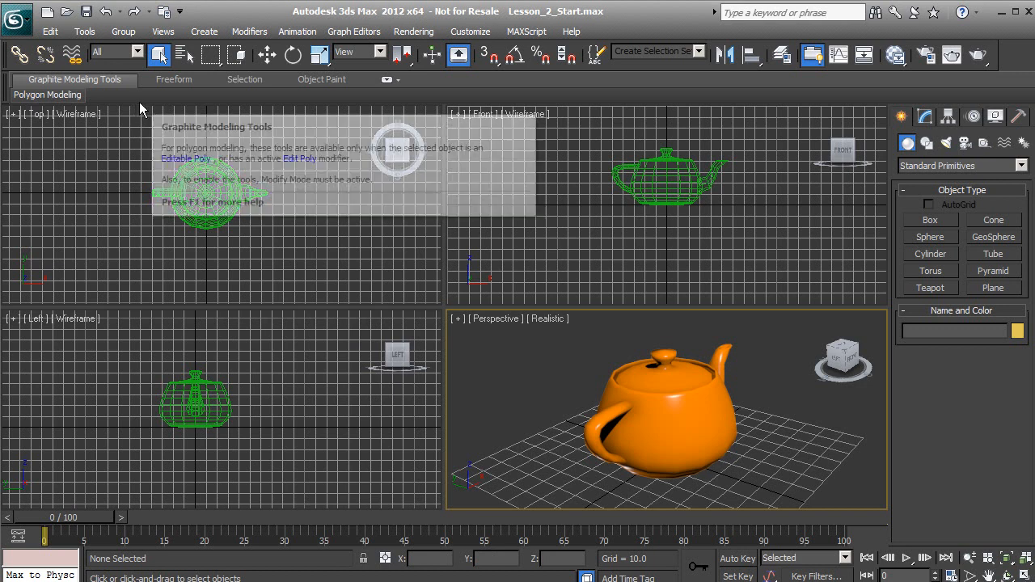
Open the scene Lesson_4_Start.max without saving the changes to the current scene.
left_click(67, 17)
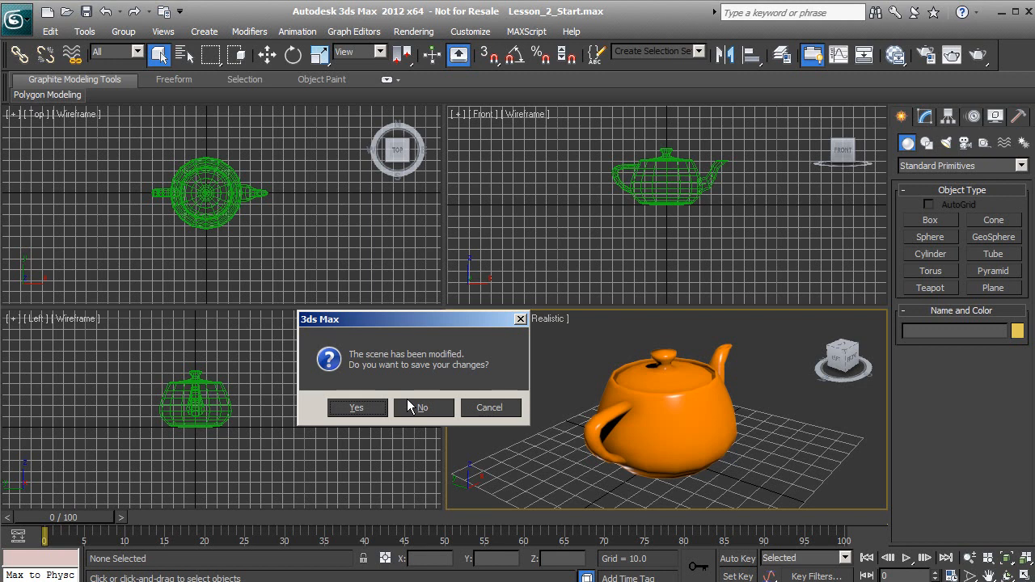
left_click(419, 409)
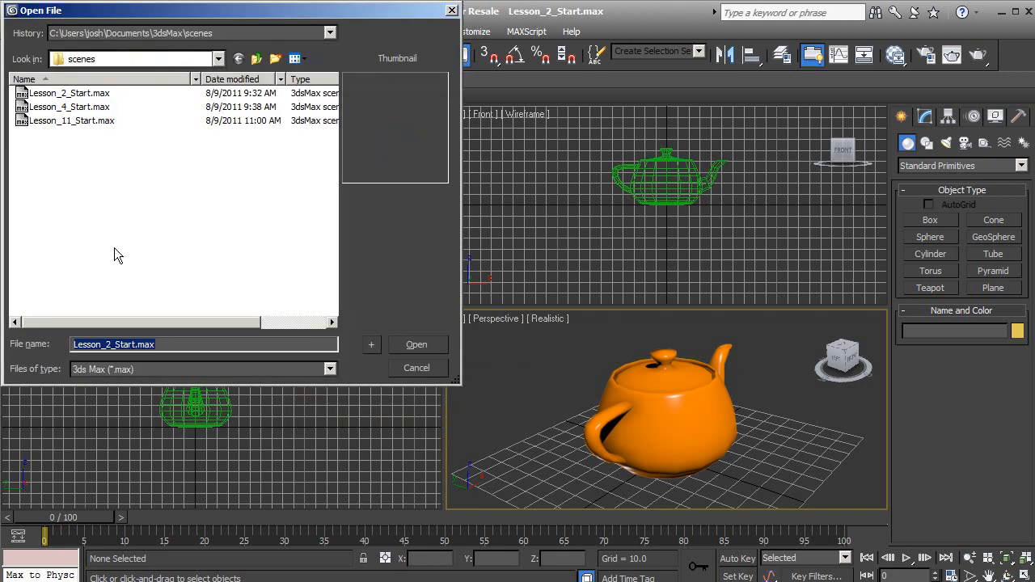
left_click(67, 109)
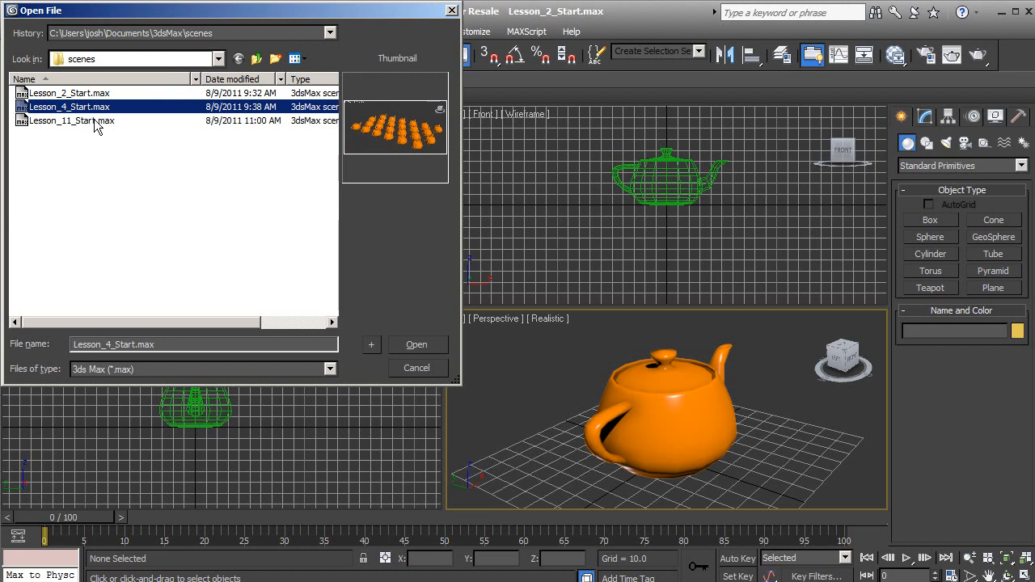
left_click(404, 346)
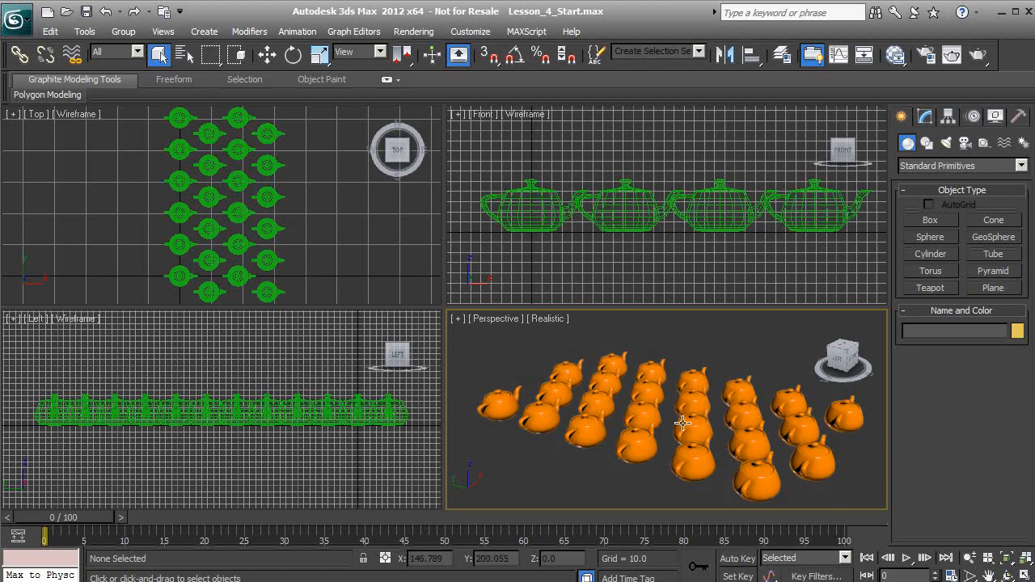
Select individual teapots one at a time in the perspective view, each replacing the previous selection.
left_click(504, 411)
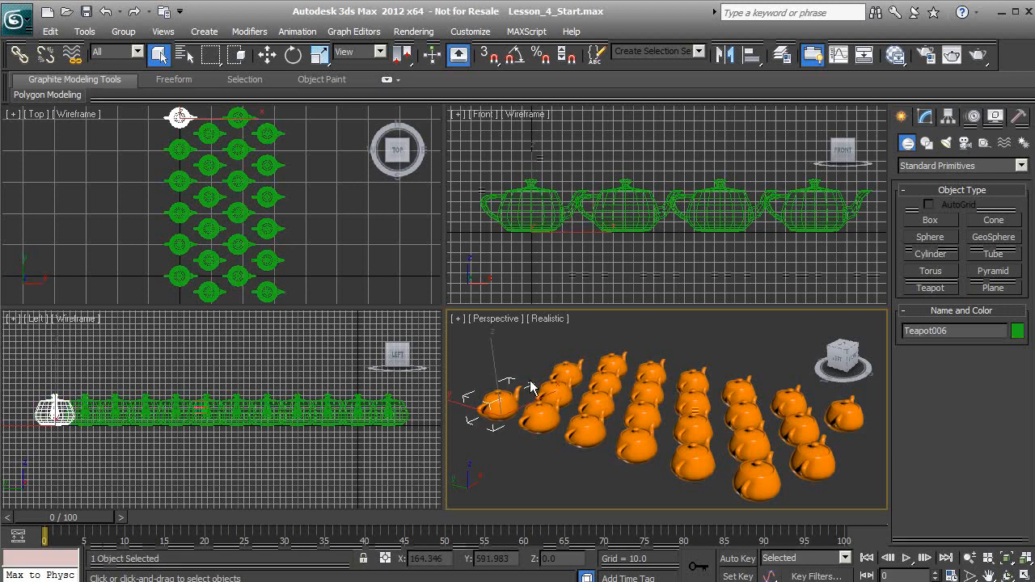
left_click(544, 422)
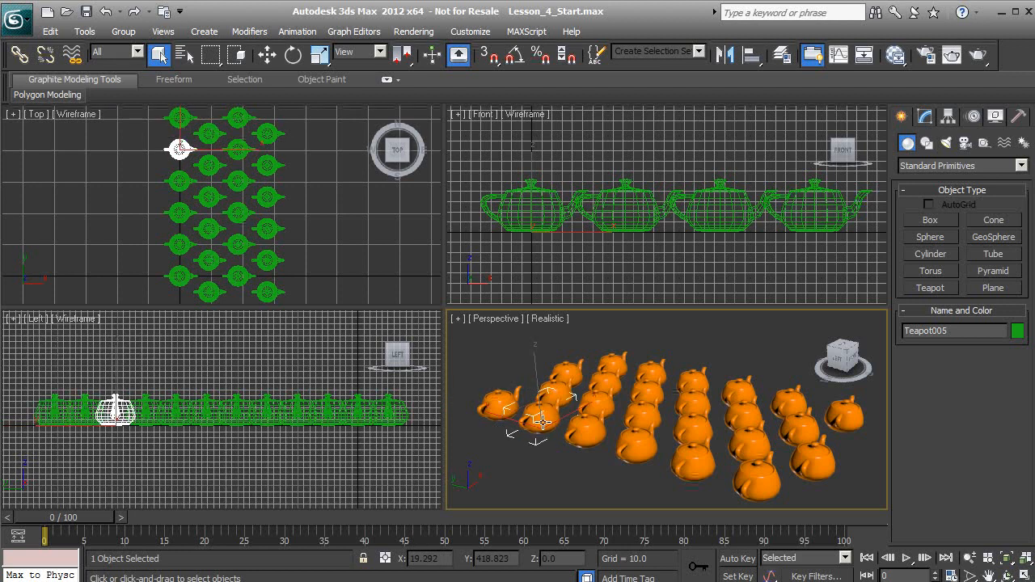
left_click(508, 406)
left_click(554, 398)
left_click(546, 413)
left_click(566, 371)
left_click(591, 401)
left_click(601, 385)
left_click(589, 426)
left_click(548, 417)
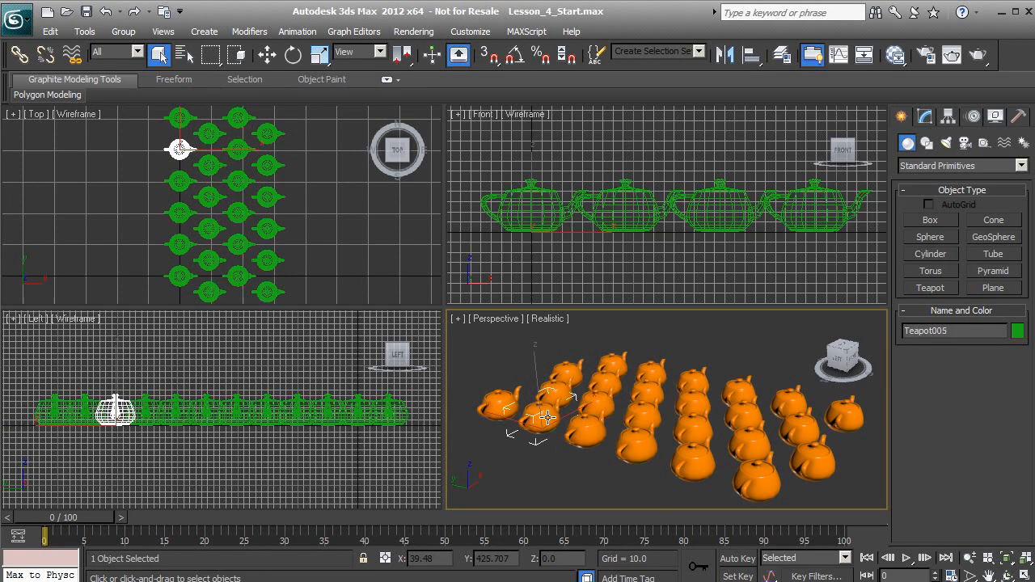
Select the six teapots of the front row together, and remove the fifth and third ones from the selection.
left_click(498, 408)
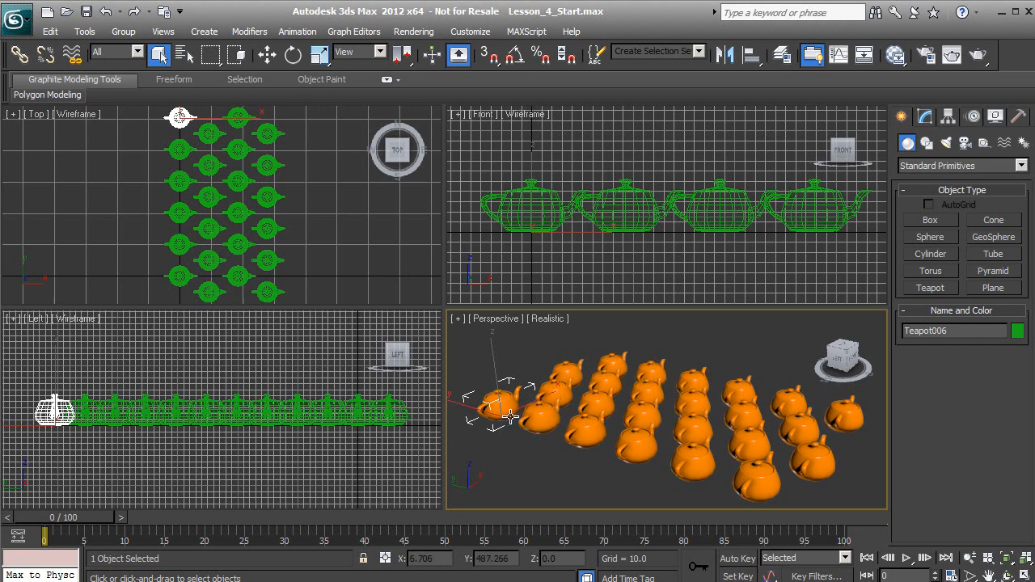
left_click(534, 421, "ctrl")
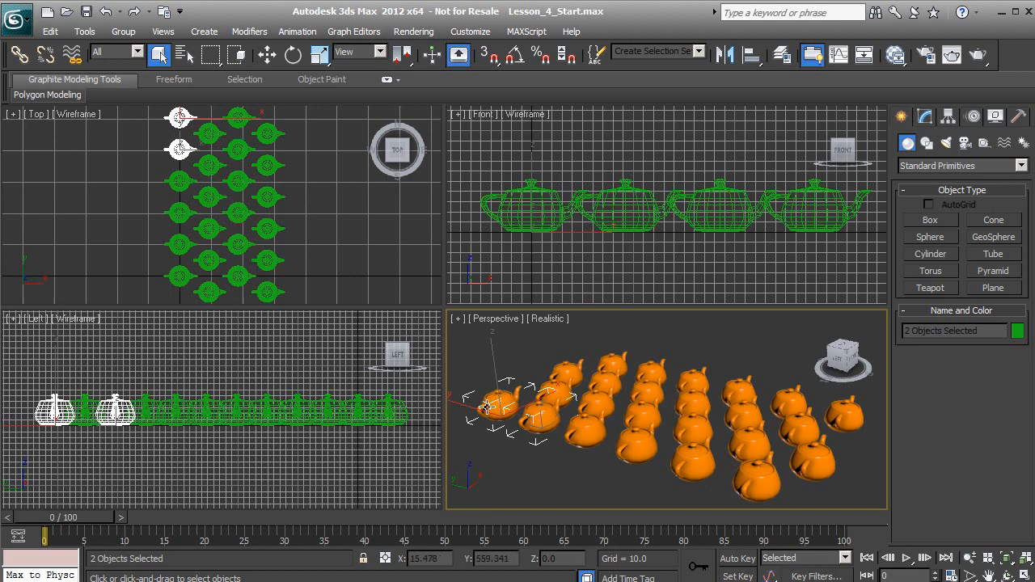
left_click(582, 435, "ctrl")
left_click(634, 447, "ctrl")
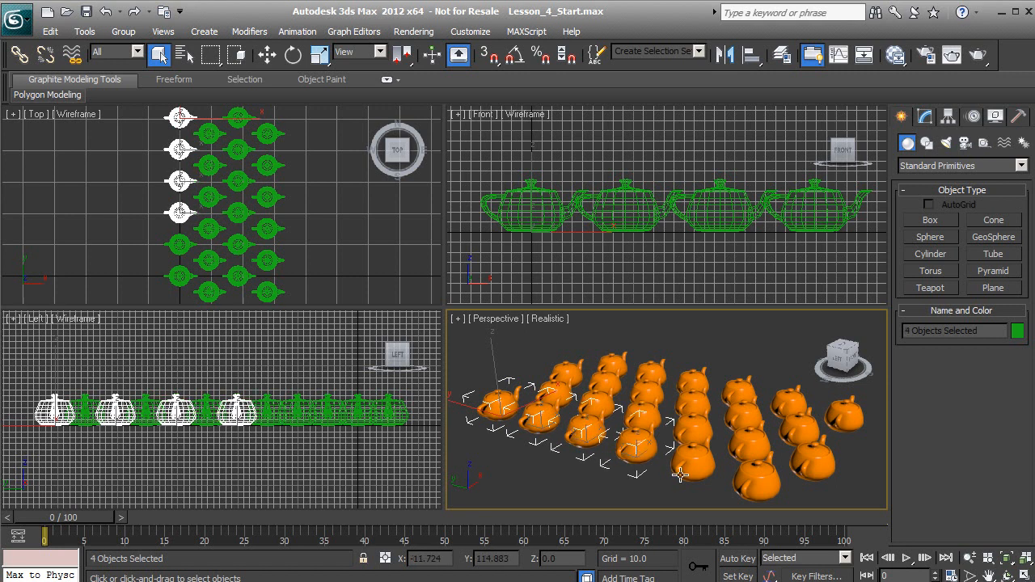
left_click(687, 465, "ctrl")
left_click(753, 484, "ctrl")
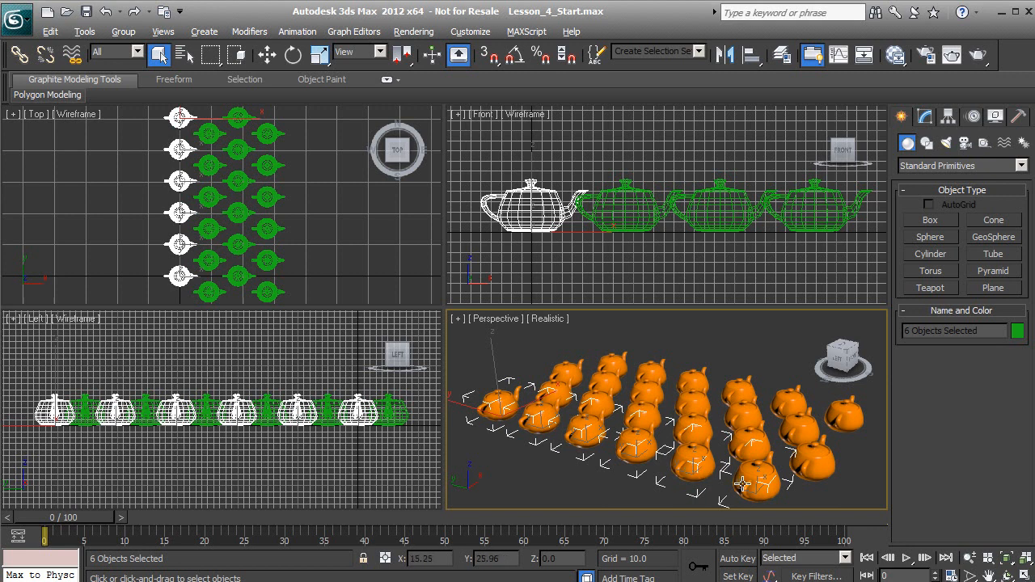
left_click(692, 466, "alt")
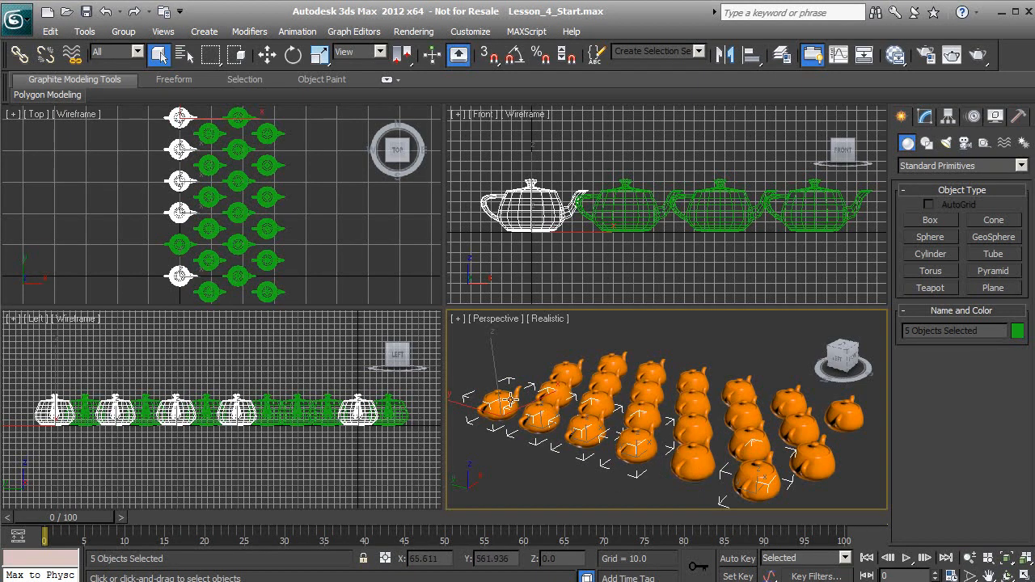
left_click(579, 433, "alt")
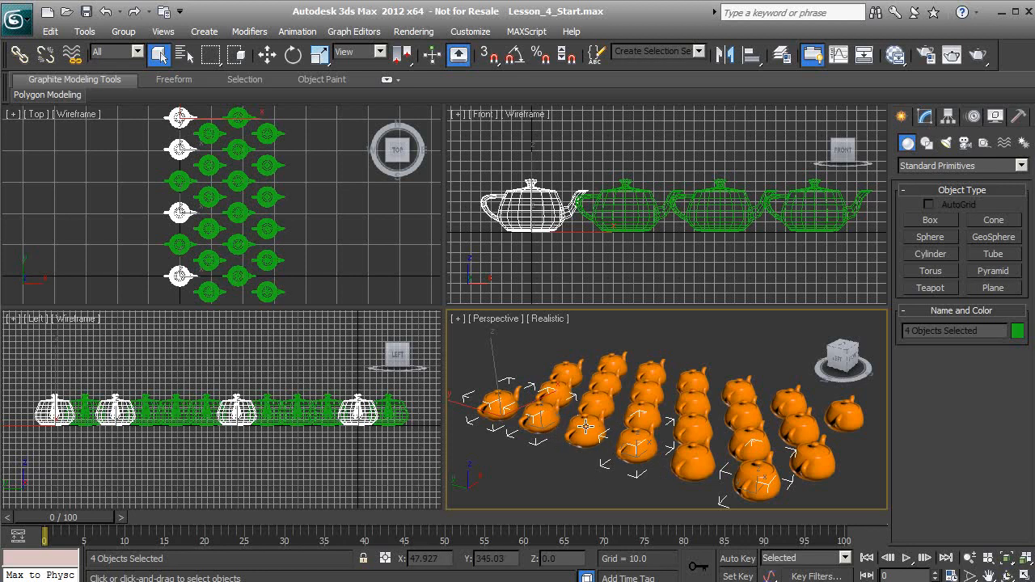
Replace the selection with the first four columns of teapots using one rectangular region in the perspective view.
scroll(591, 433, "down", 4)
scroll(592, 430, "down", 2)
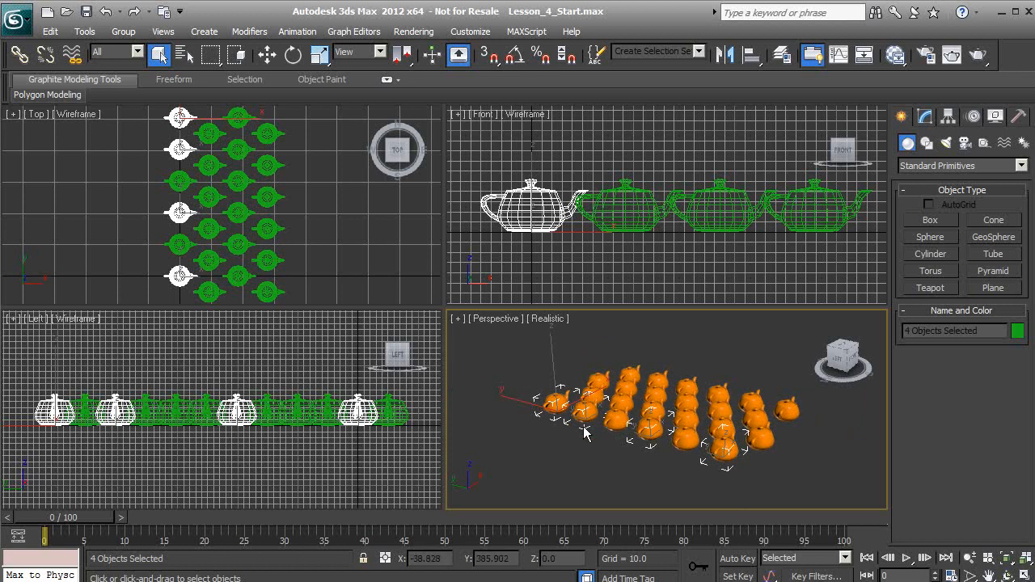
left_click_drag(474, 342, 645, 471)
left_click_drag(657, 478, 657, 478)
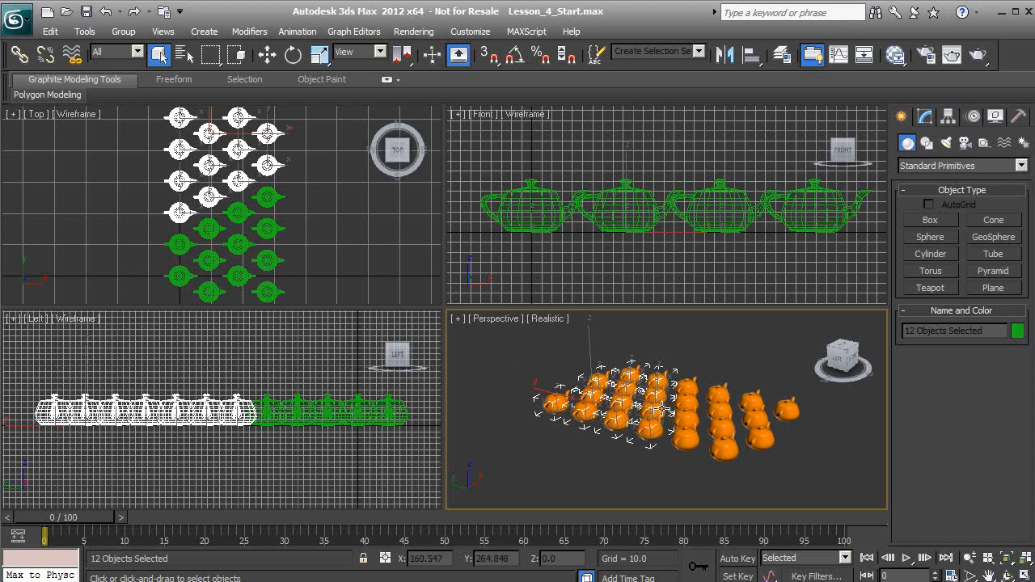
Add the last four teapots at the far end to the selection by region, and remove the fourth column of teapots by region.
scroll(643, 440, "up", 4)
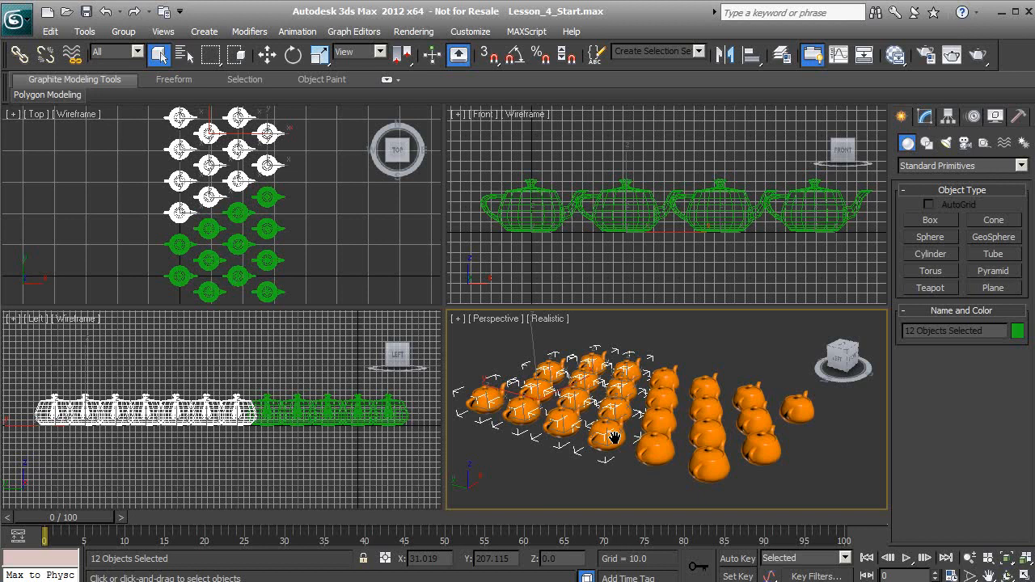
middle_click_drag(710, 421, 692, 406)
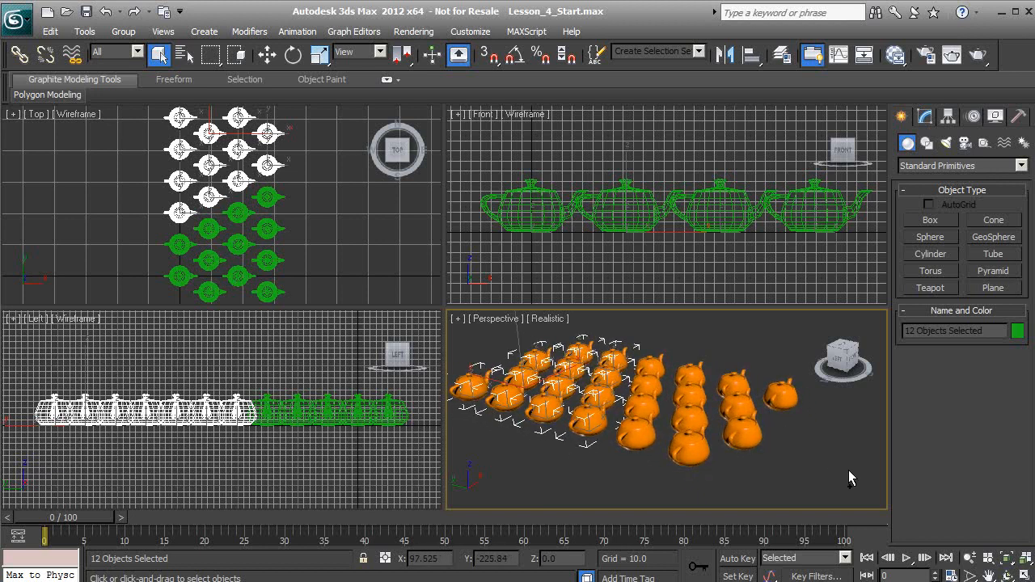
left_click_drag(852, 486, 734, 345)
left_click_drag(734, 345, 734, 345, "ctrl")
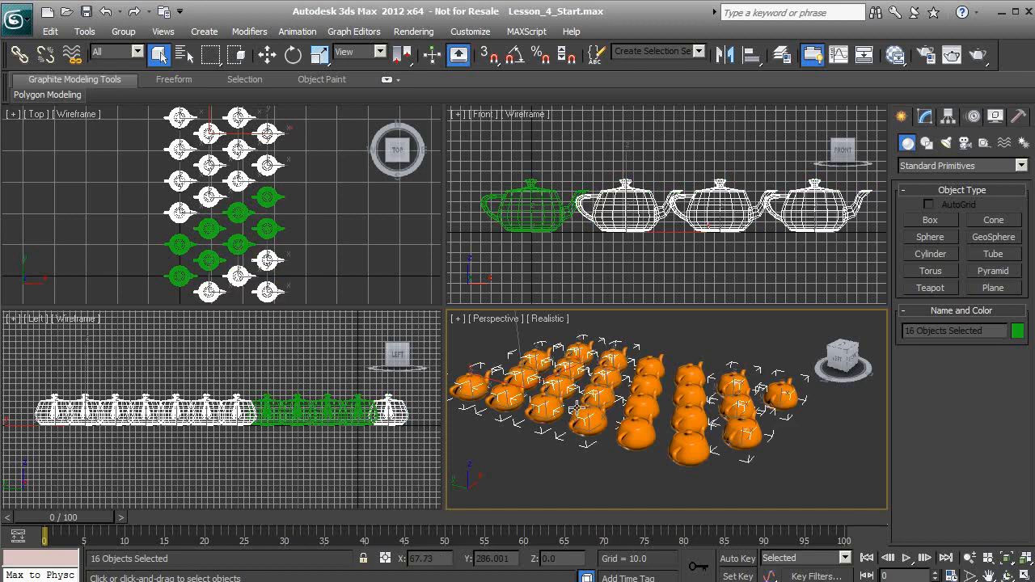
middle_click_drag(578, 407, 619, 426)
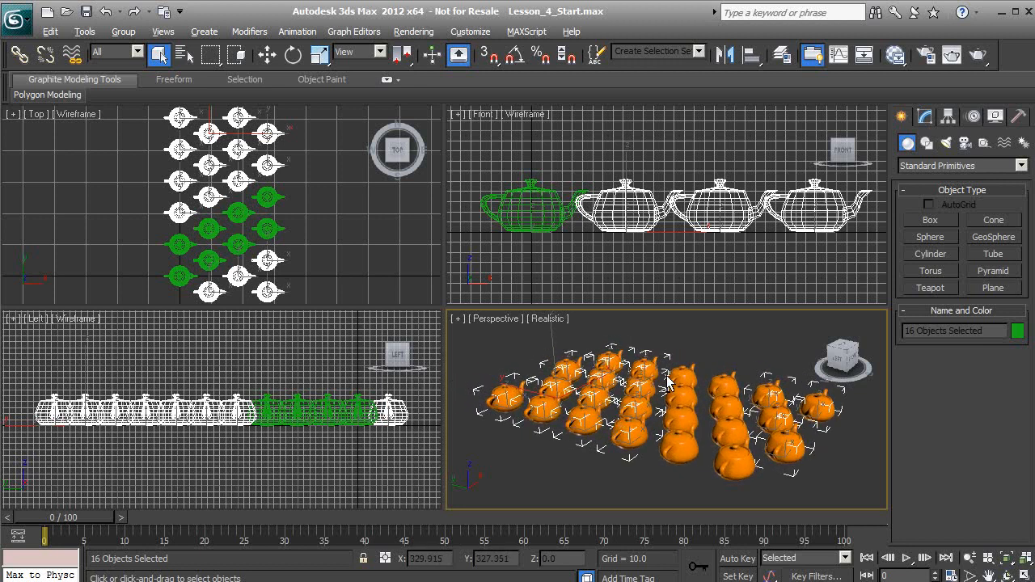
left_click_drag(694, 328, 637, 478)
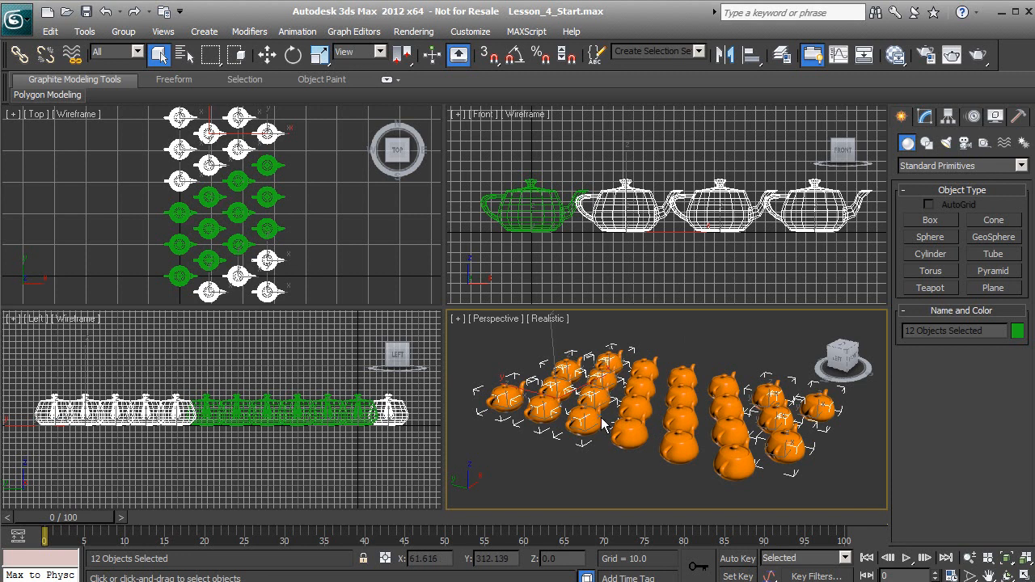